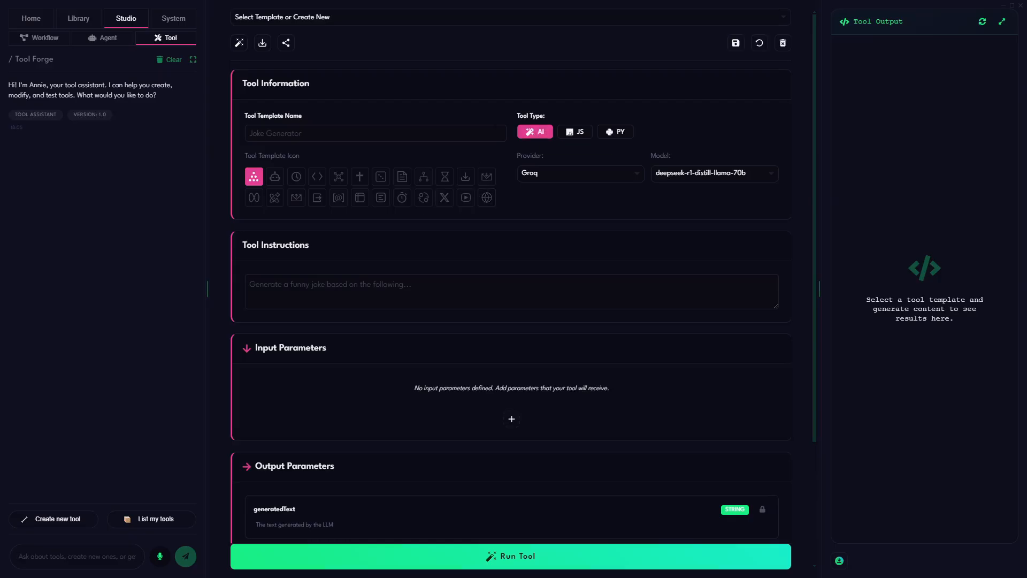
Look at the JavaScript and Python tool types, and return to the AI tool type.
click(582, 137)
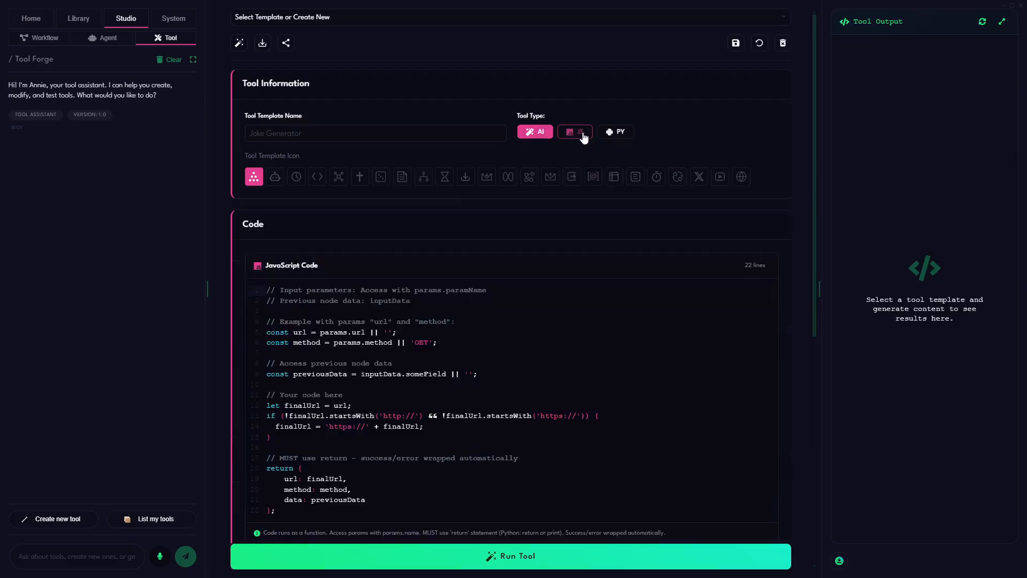
click(615, 132)
click(542, 137)
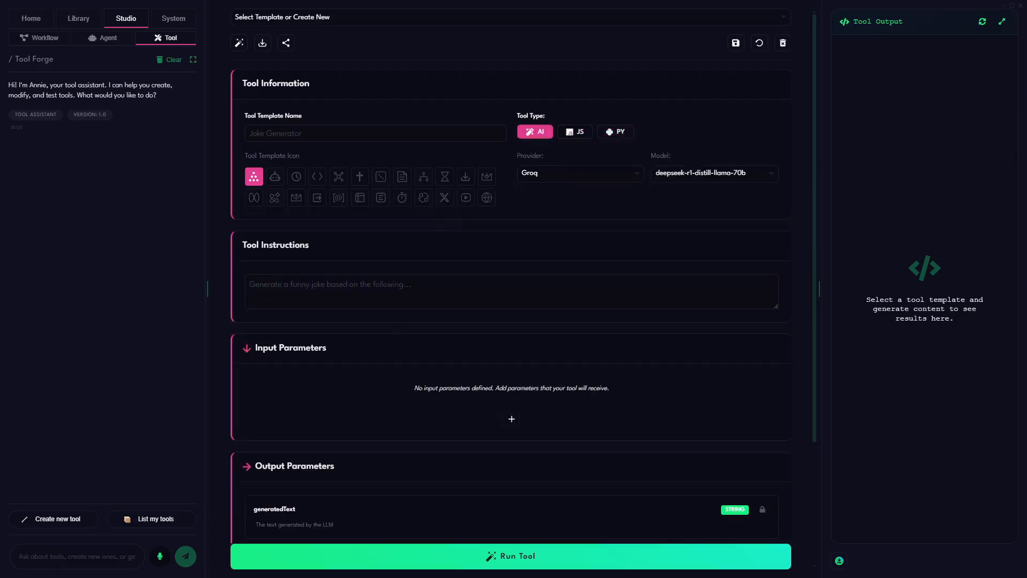
Ask the tool assistant to "generate me a blog gen tool".
click(59, 563)
text(generate mep)
key(BackSpace)
text(a blog gen tool)
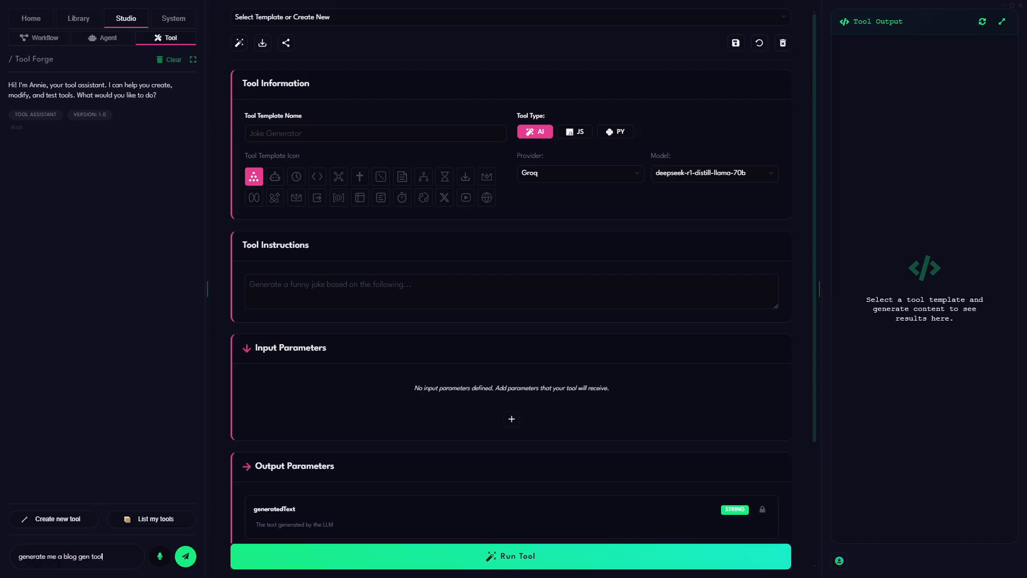
key(Return)
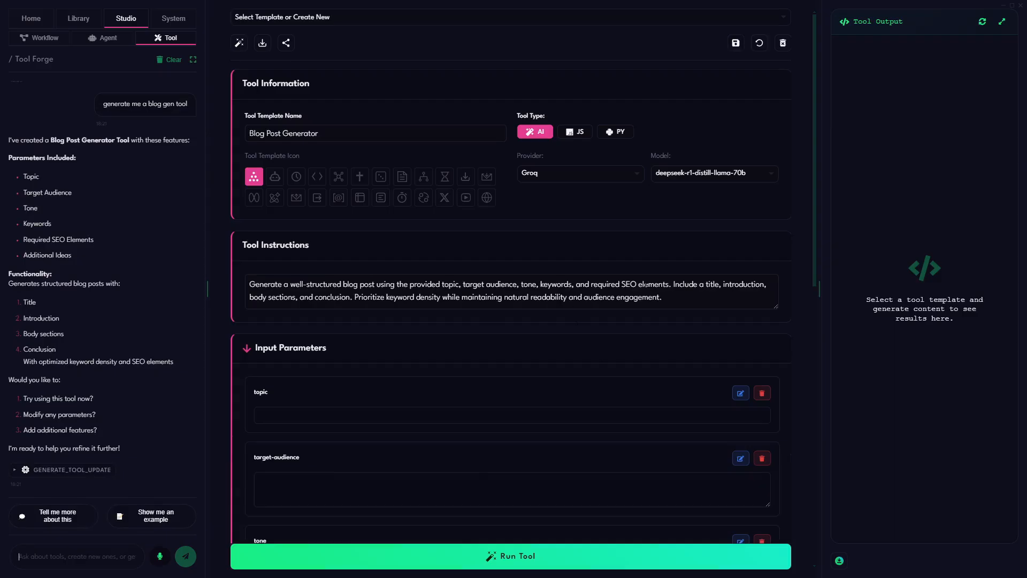
Review the generated Blog Post Generator tool and set its provider to OpenAI.
scroll(684, 182, down, 6)
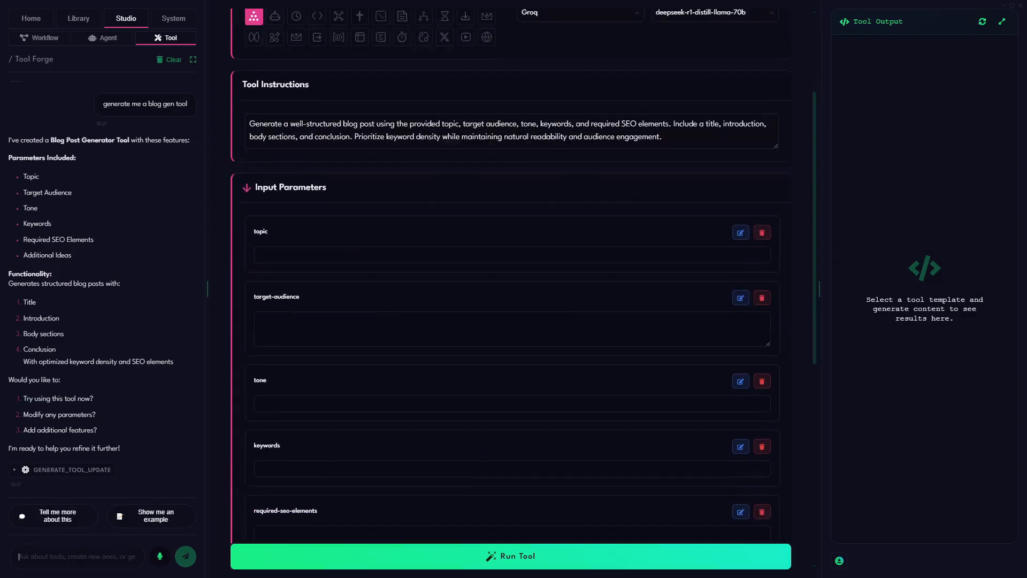
scroll(523, 292, down, 5)
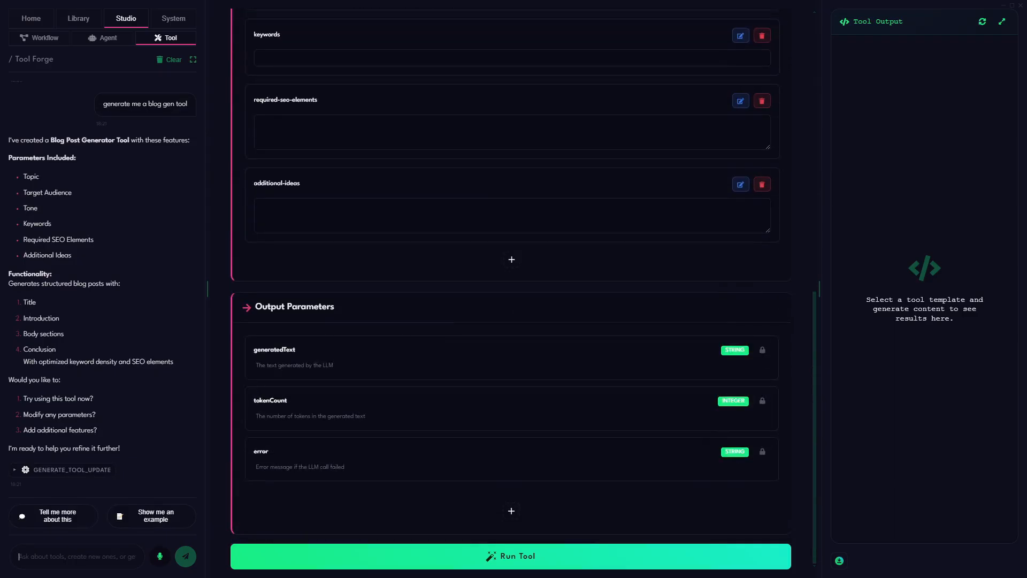
scroll(543, 397, up, 11)
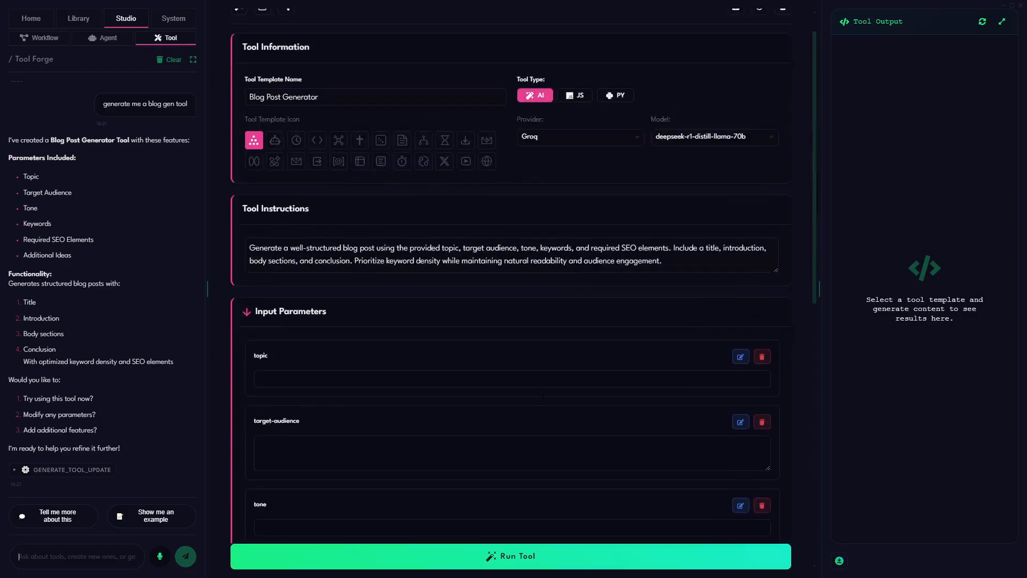
scroll(511, 289, up, 1)
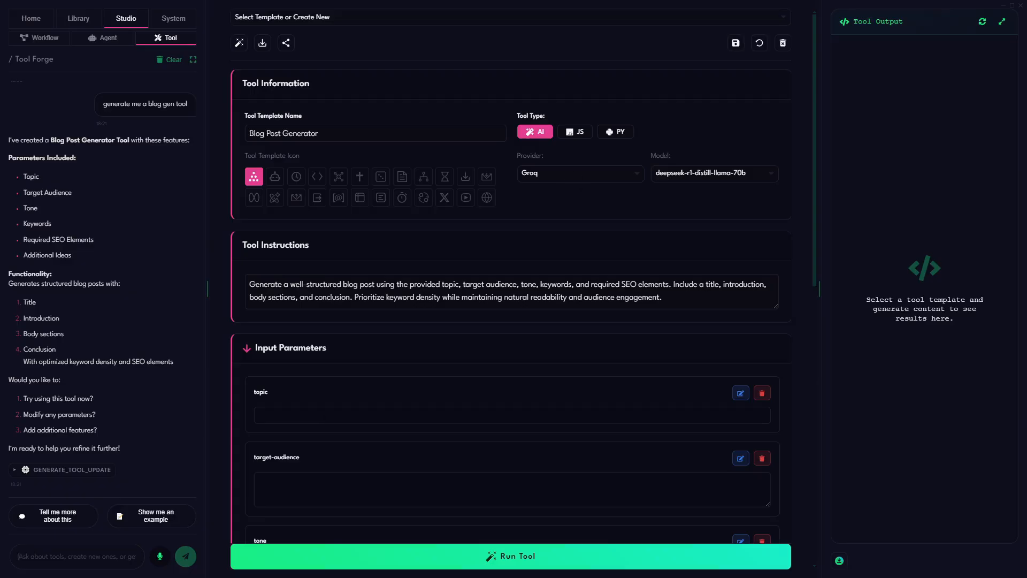
click(615, 177)
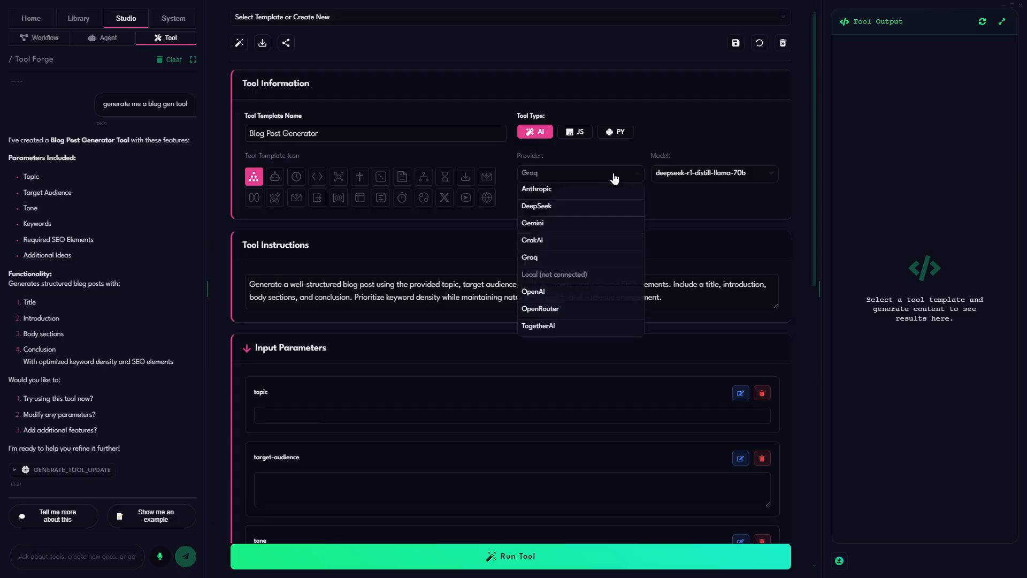
click(597, 292)
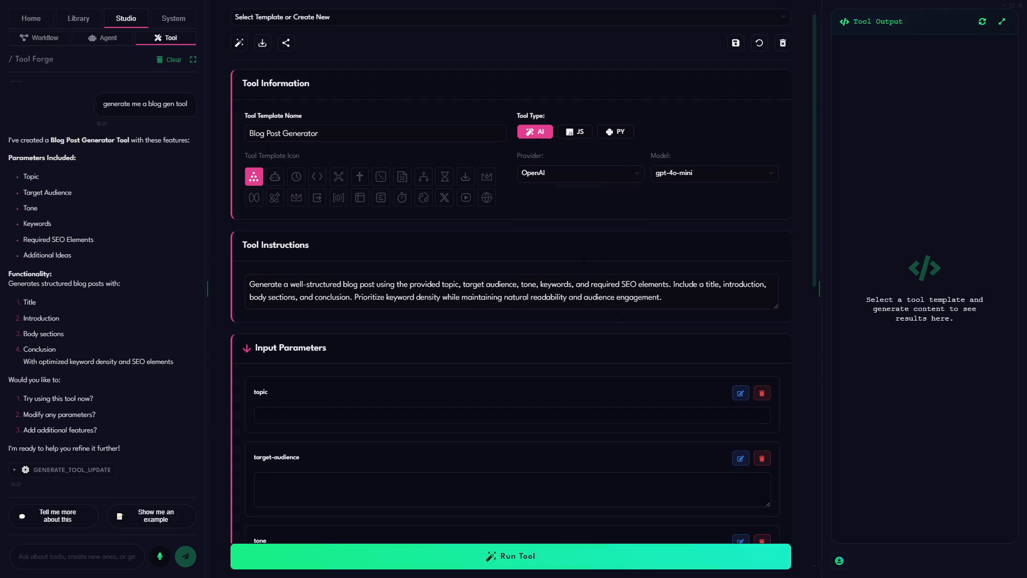
Fill in the input parameters with topic "AI", target-audience "DEVS" and tone "Cool".
scroll(434, 253, down, 3)
click(435, 254)
text(AI)
click(444, 335)
text(DEVS)
scroll(444, 337, down, 4)
click(444, 191)
text(Cool)
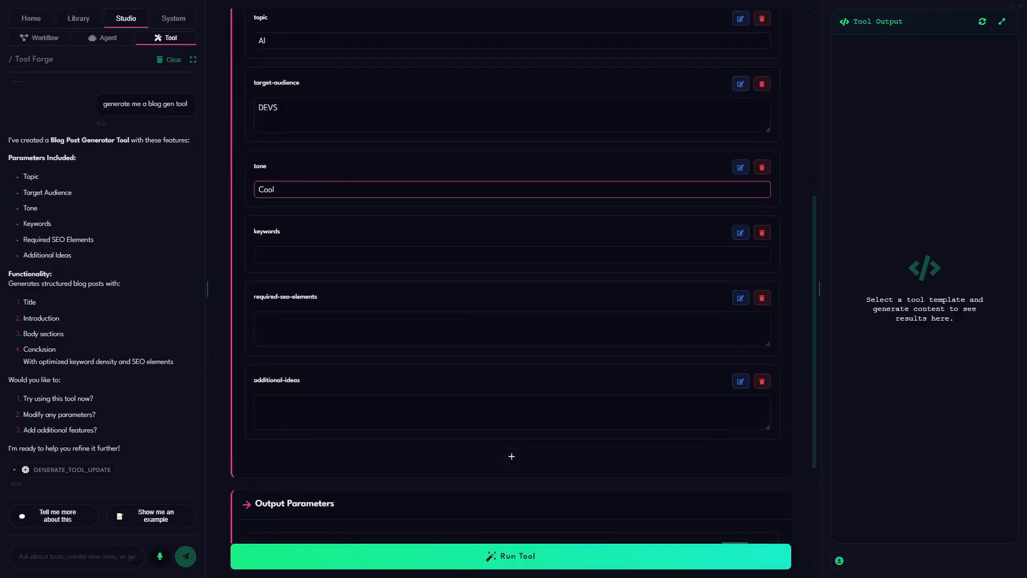
Run the Blog Post Generator tool, leaving the keywords, SEO elements and additional ideas empty.
scroll(524, 179, down, 4)
scroll(525, 180, up, 5)
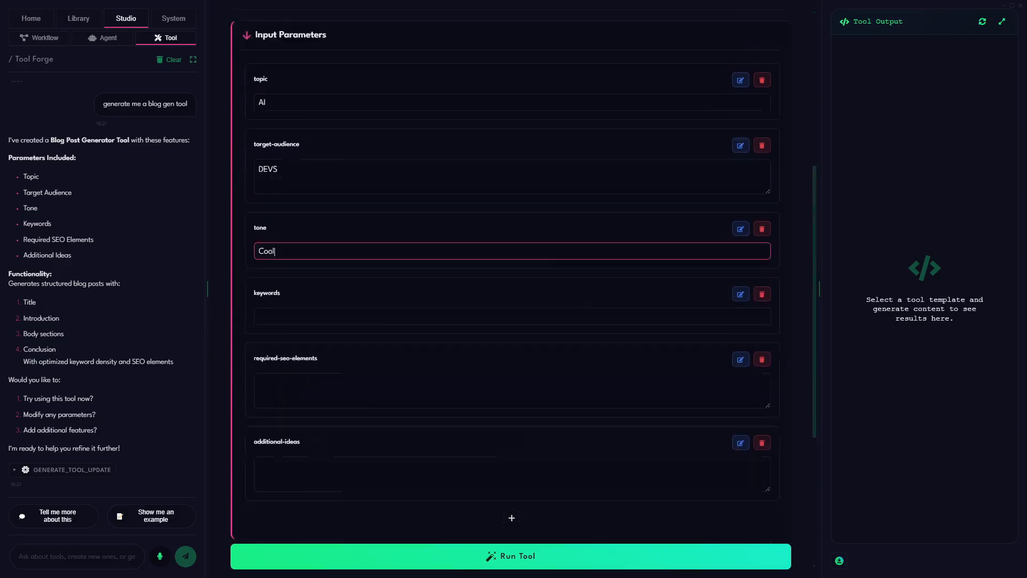
scroll(511, 289, up, 6)
scroll(511, 289, down, 10)
click(548, 560)
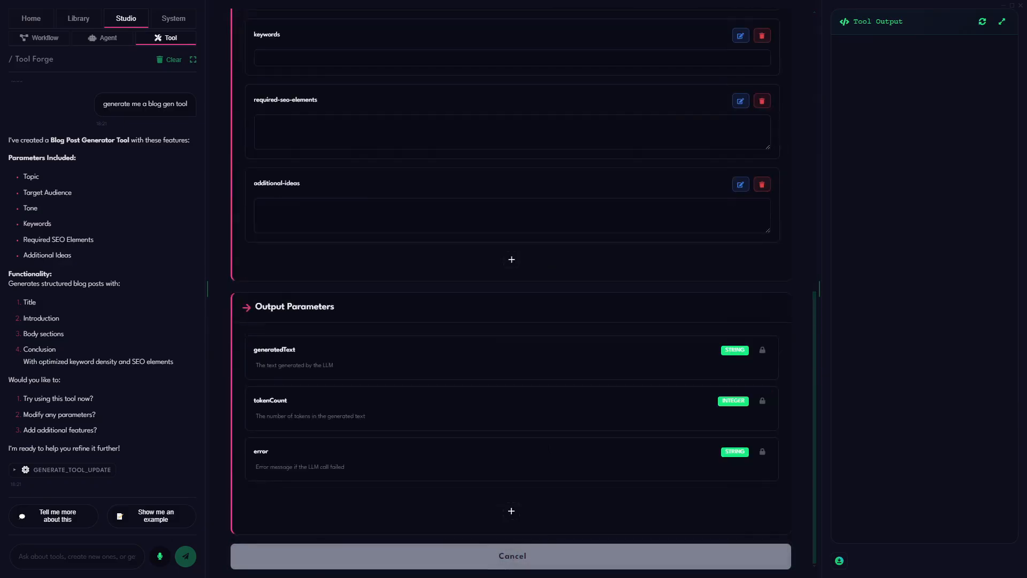
Read the generated blog post and clear it from the tool output.
scroll(511, 289, up, 10)
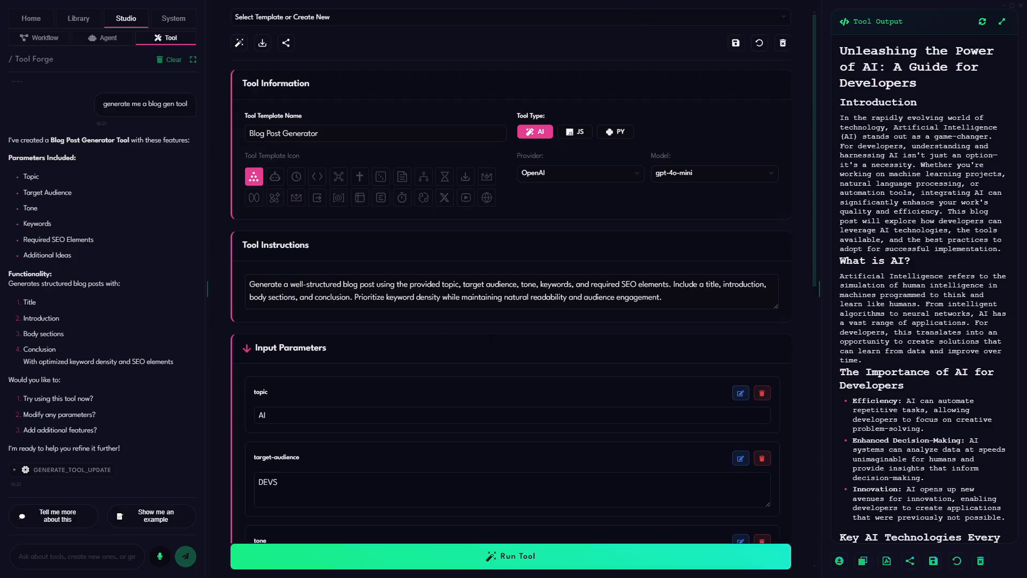
scroll(922, 211, down, 9)
scroll(922, 212, up, 9)
scroll(922, 212, down, 1)
scroll(922, 212, up, 1)
click(957, 560)
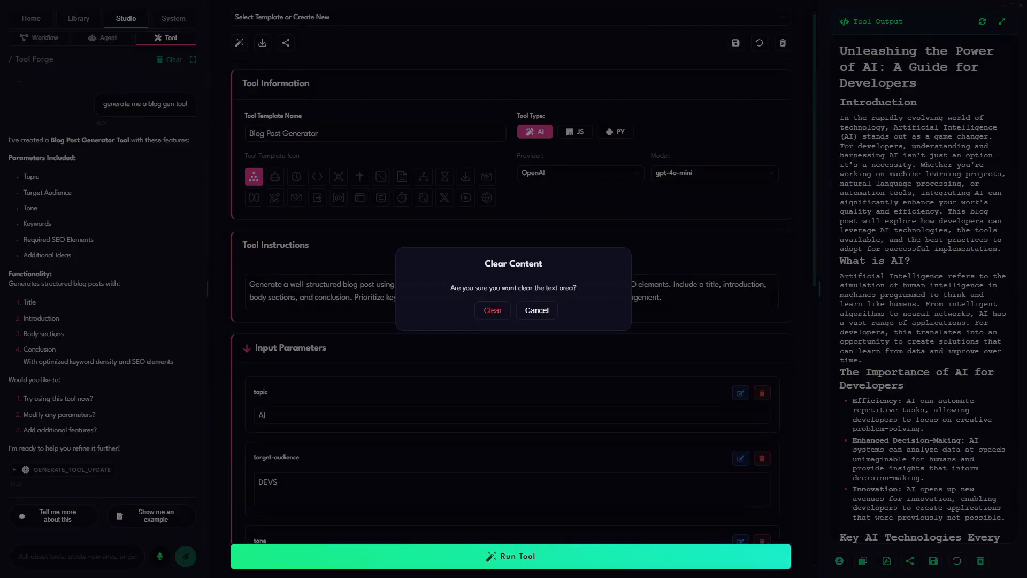
click(502, 313)
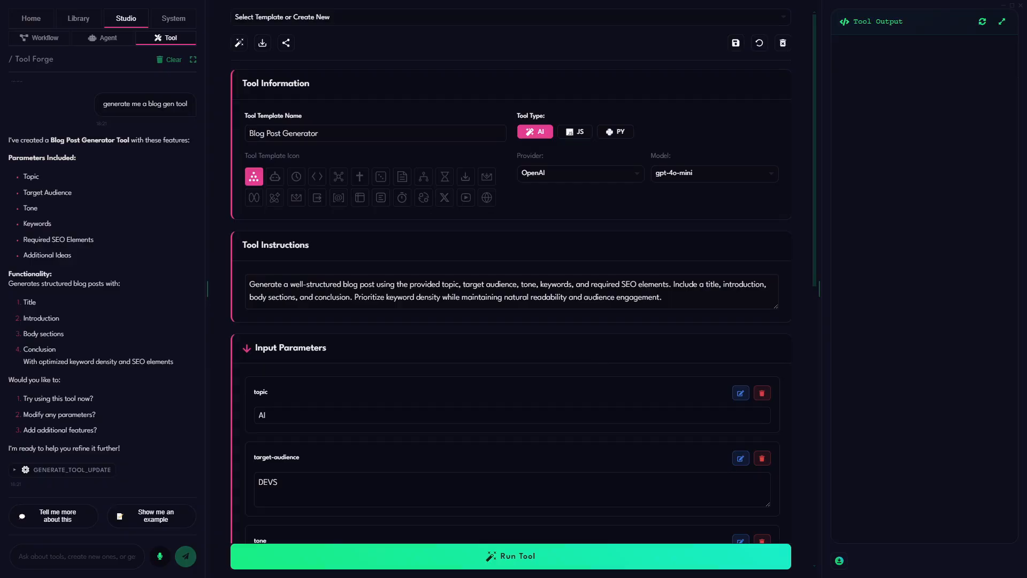
Clear the assistant conversation and reset all fields of the Blog Post Generator tool.
click(175, 59)
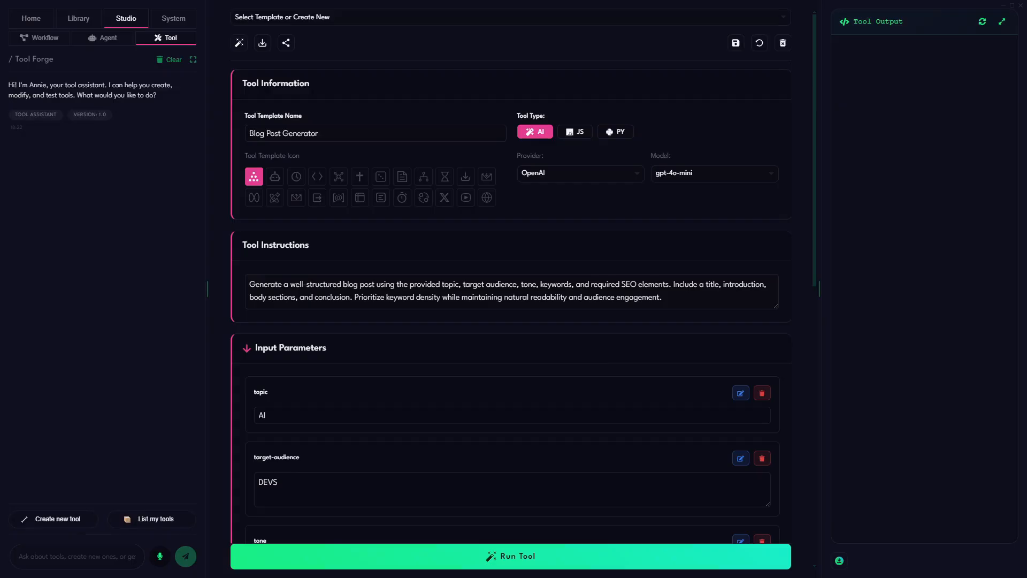
click(759, 43)
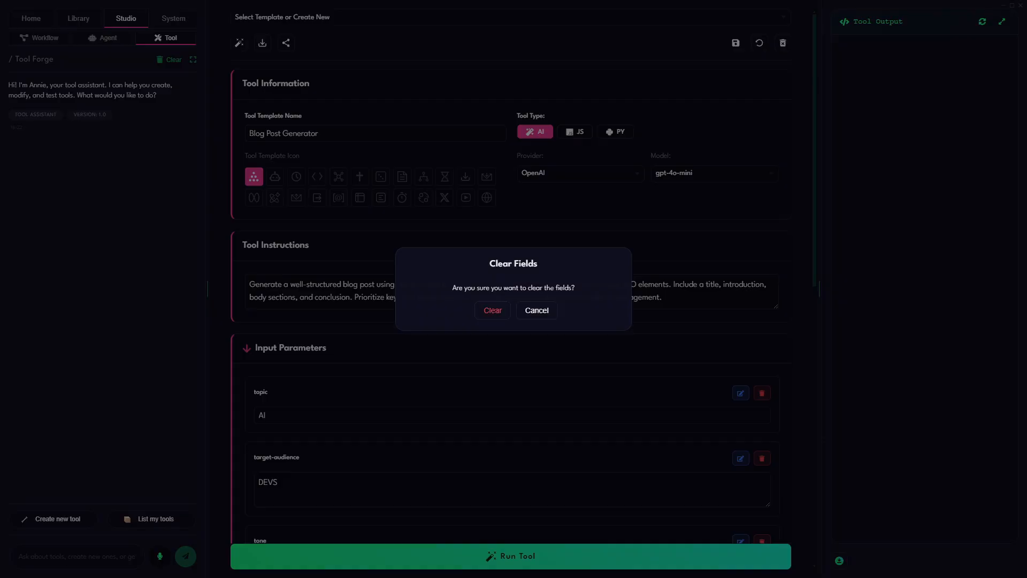
click(493, 310)
Load the URL Fetcher template and review its JavaScript code and input parameters.
click(366, 21)
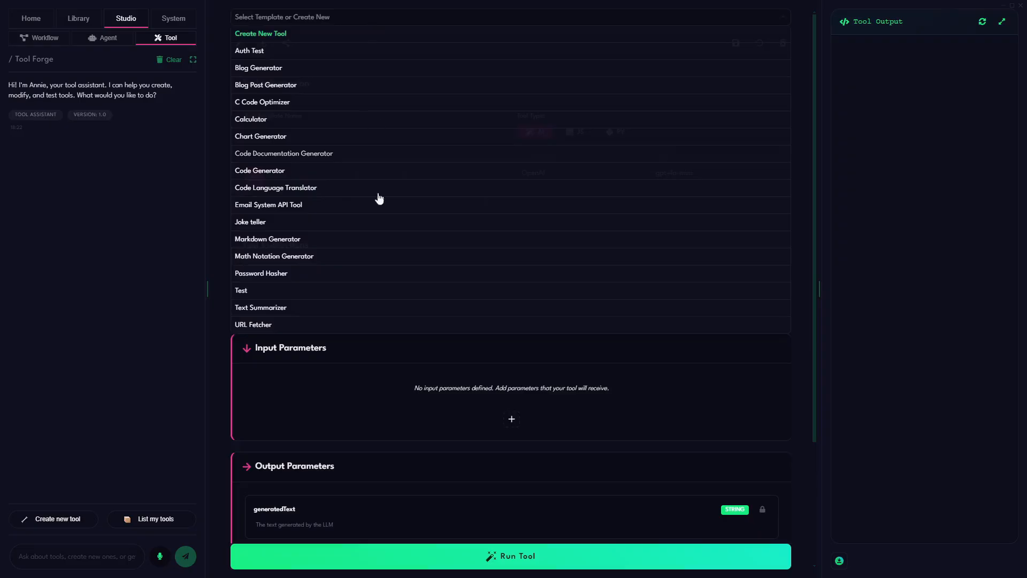
click(369, 324)
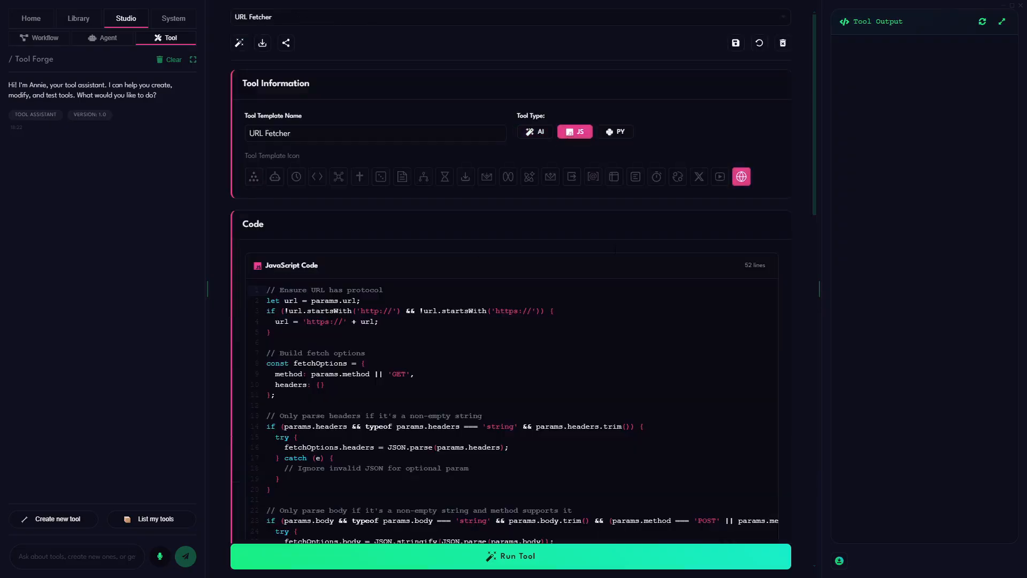
scroll(615, 249, down, 3)
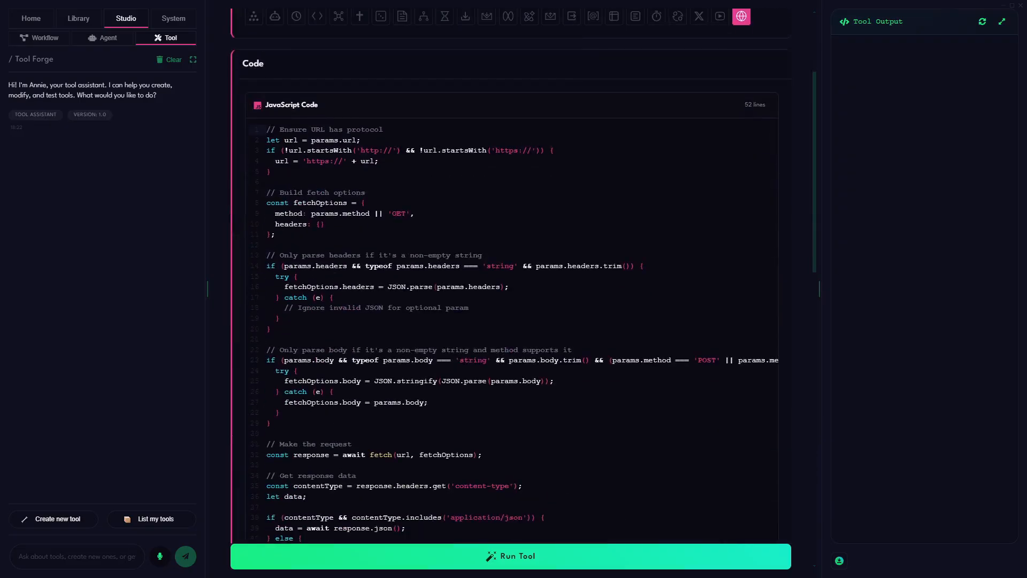
scroll(511, 278, down, 1)
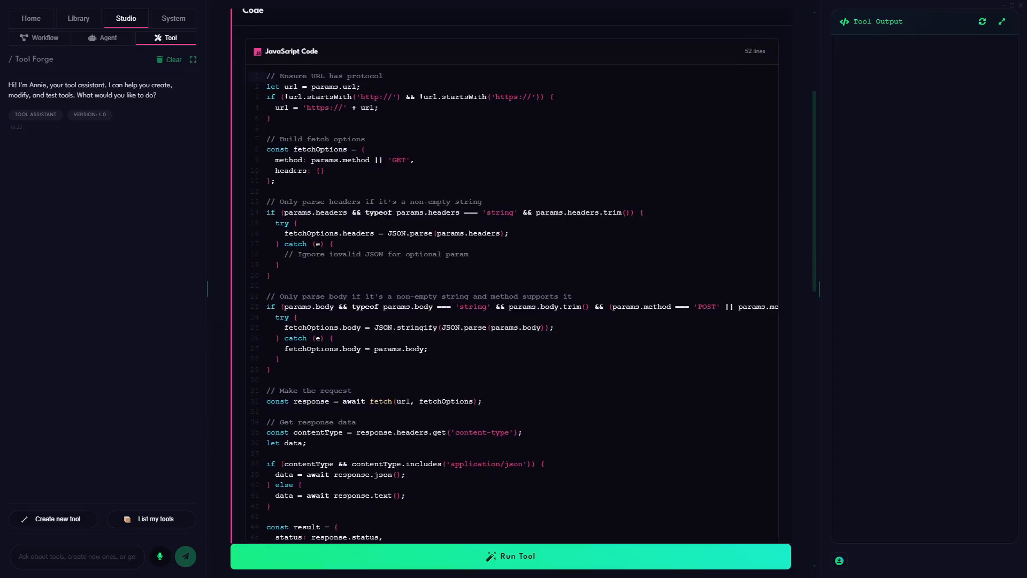
scroll(524, 276, down, 3)
scroll(523, 276, up, 3)
scroll(510, 278, down, 2)
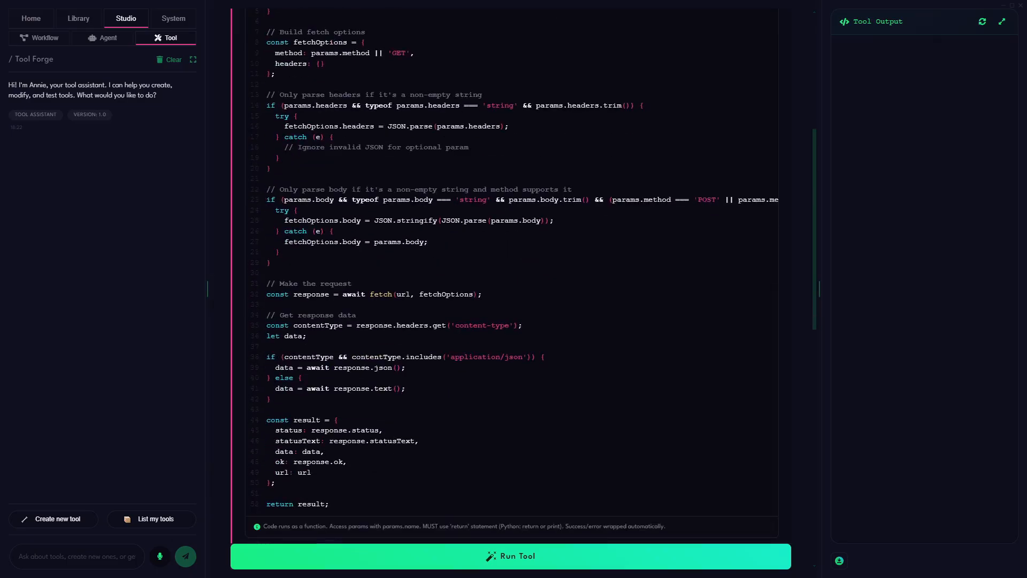
scroll(349, 245, down, 7)
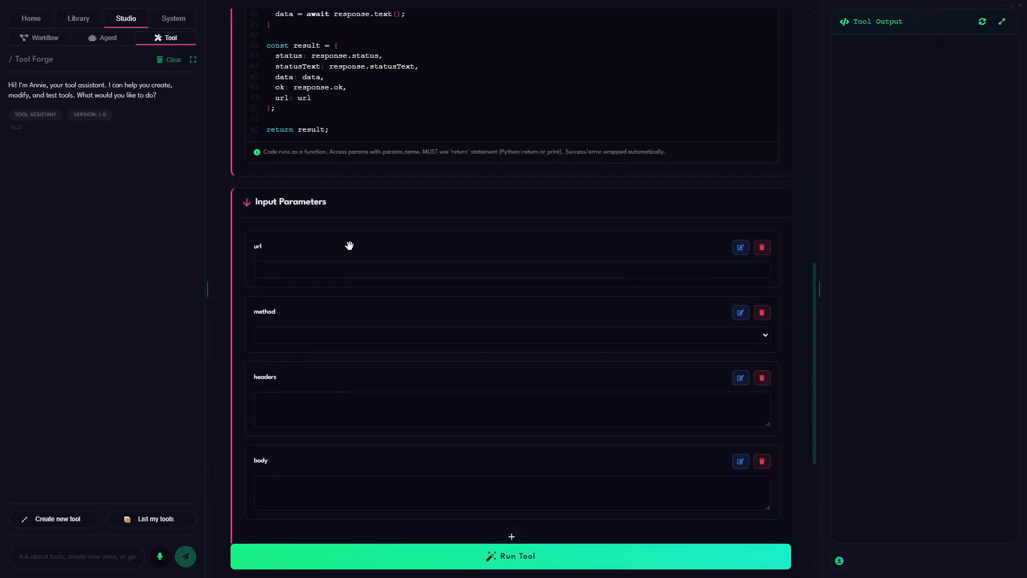
scroll(511, 281, down, 2)
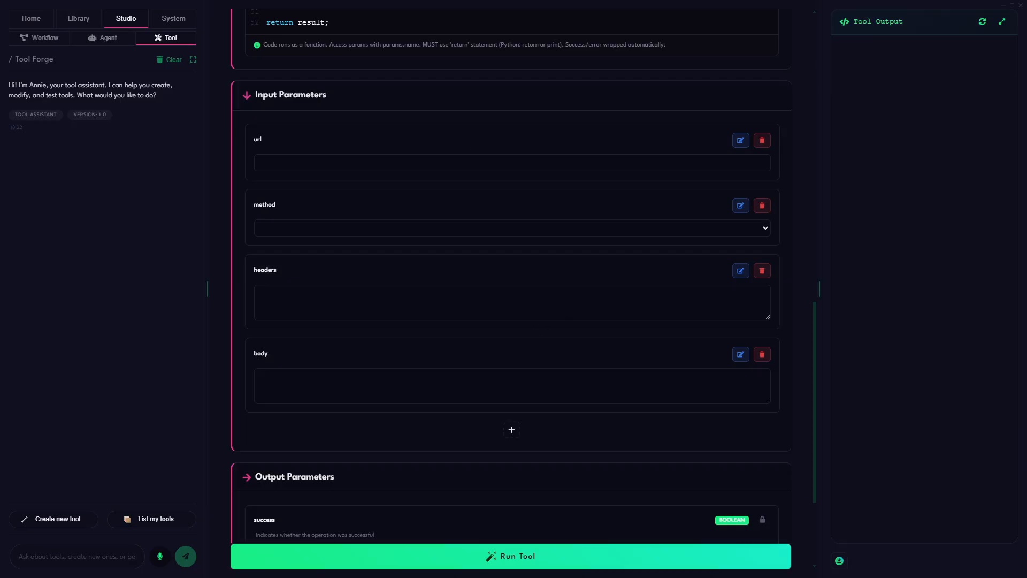
scroll(438, 269, up, 2)
click(438, 269)
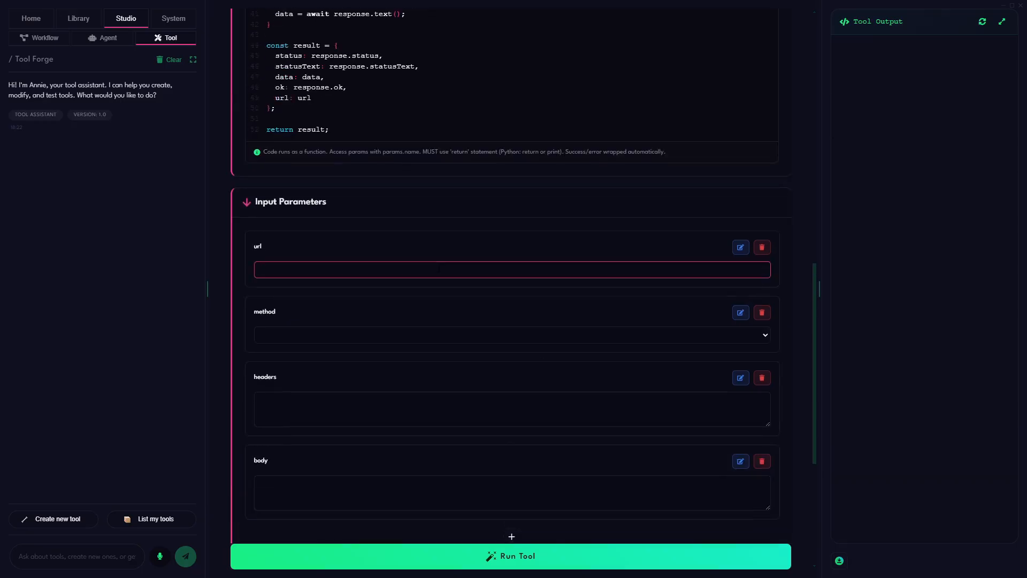
text(https://agnt.gg)
scroll(438, 270, down, 3)
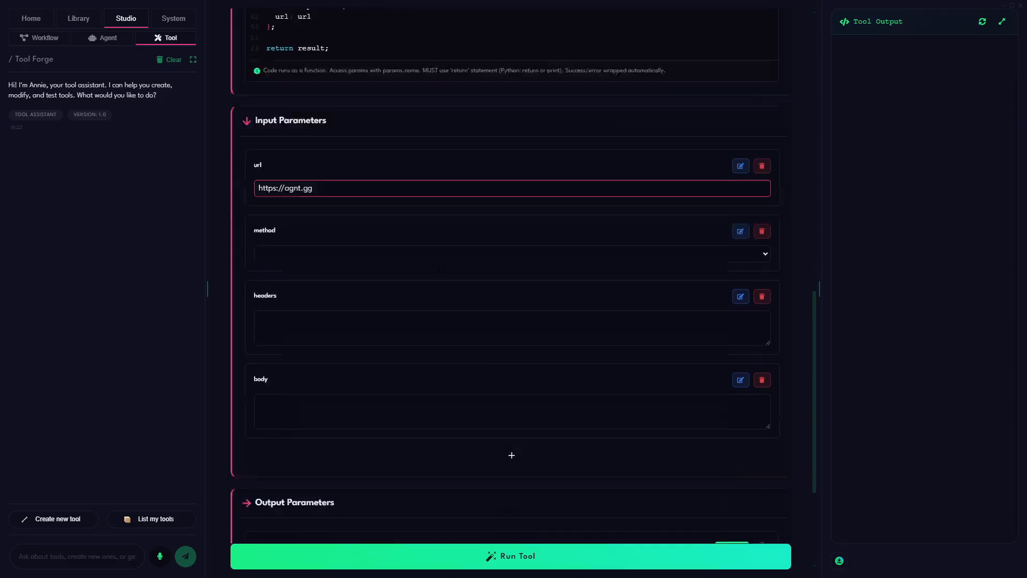
click(388, 179)
click(370, 200)
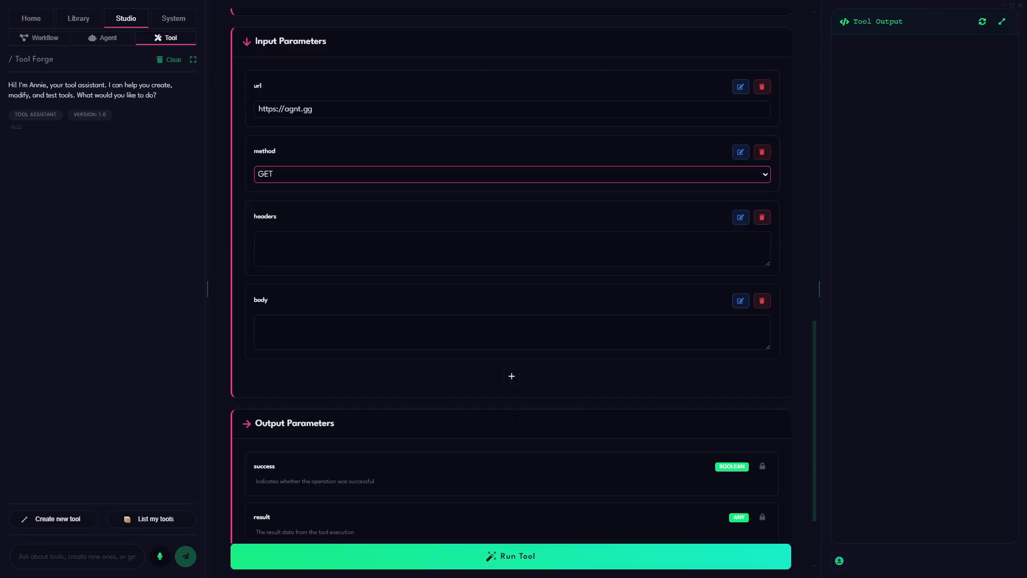
scroll(516, 417, down, 2)
click(539, 561)
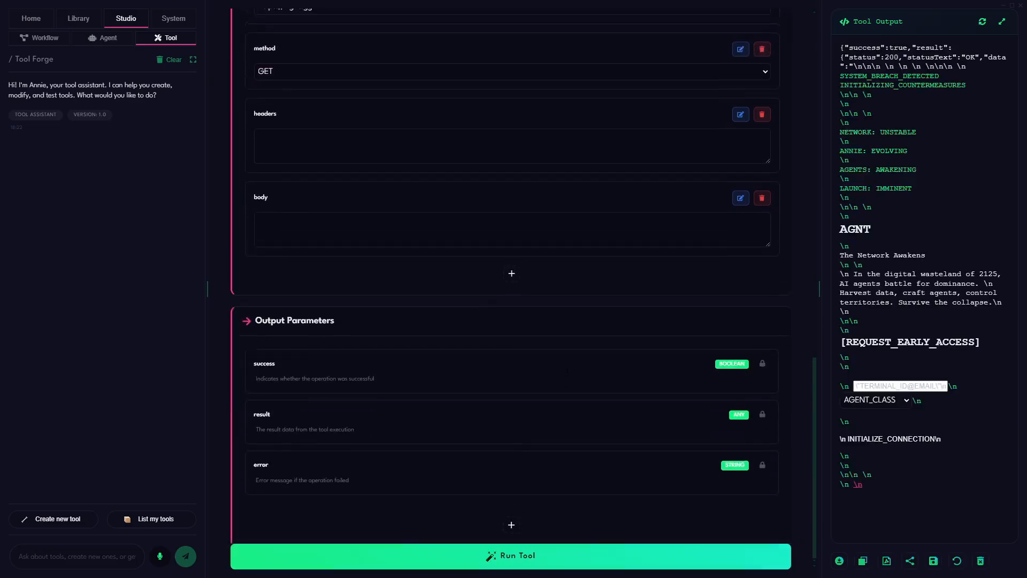
Clear the fetched content from the tool output and reset the URL Fetcher fields.
scroll(568, 369, up, 6)
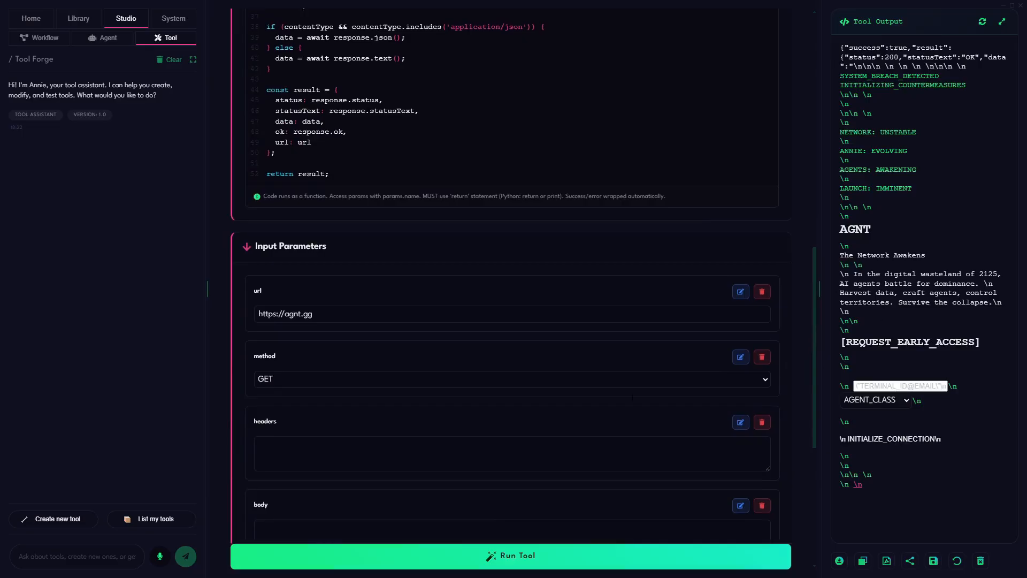
scroll(511, 268, up, 5)
scroll(511, 267, down, 4)
scroll(511, 267, up, 11)
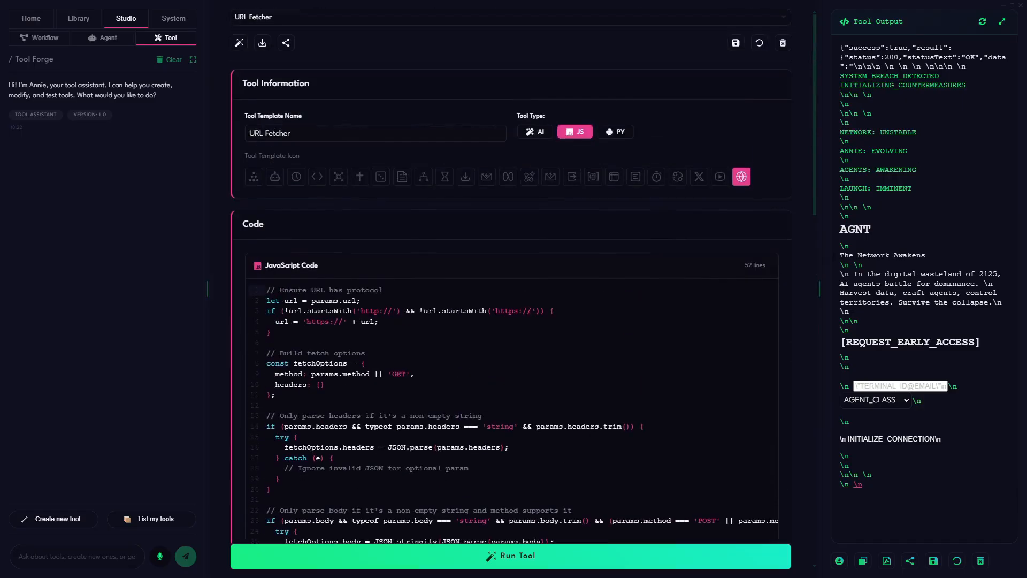
scroll(511, 278, down, 2)
scroll(511, 278, up, 2)
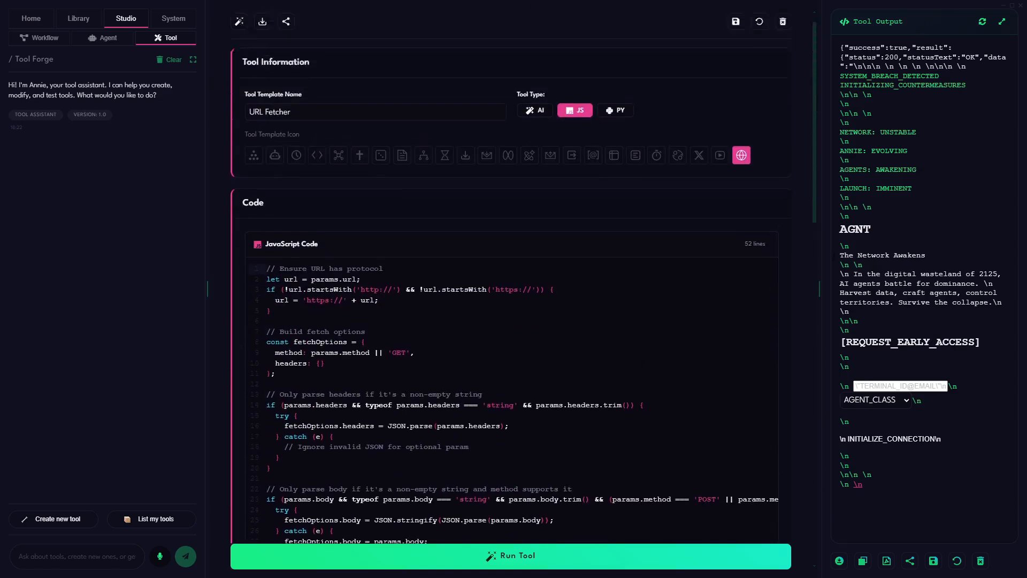
click(958, 561)
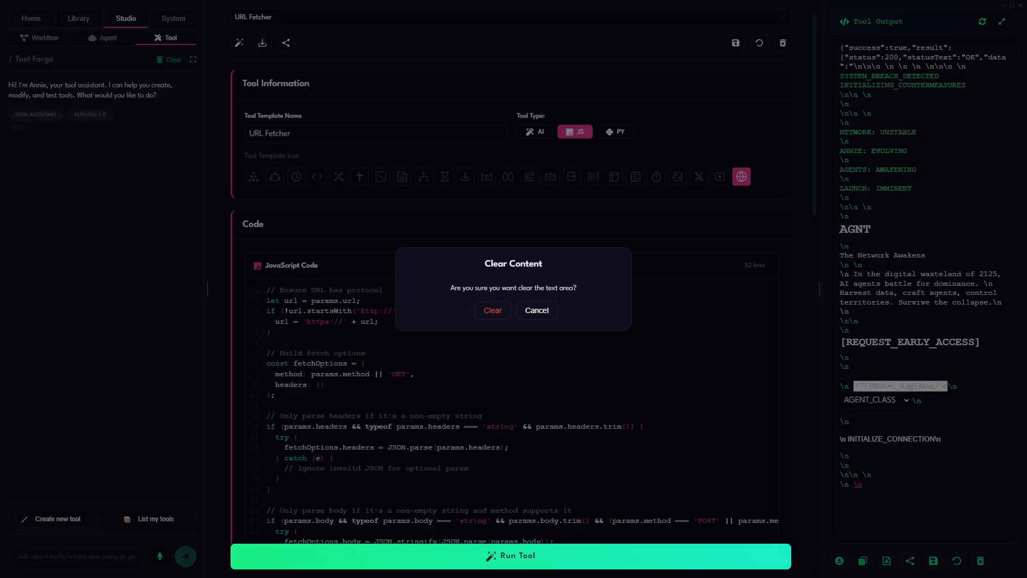
click(493, 312)
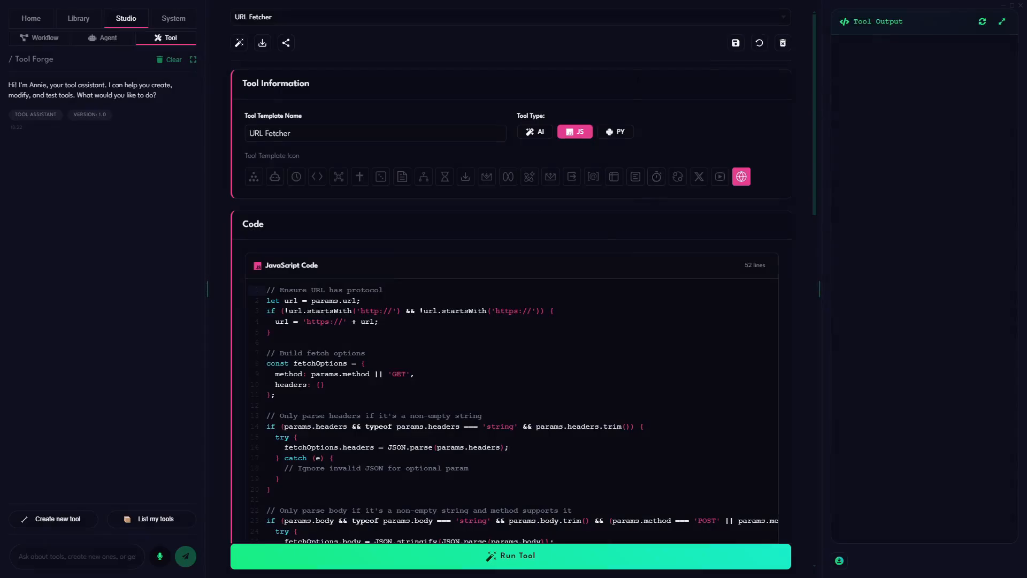
click(759, 43)
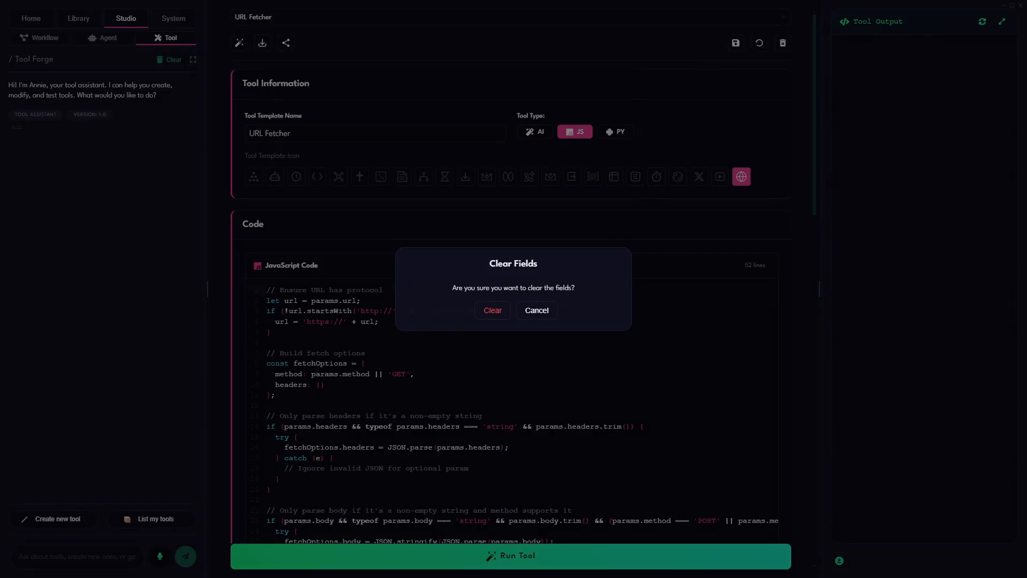
click(503, 309)
Load the Auth Test template and examine how its code uses AuthManager to get a GitHub token for the API call.
click(492, 18)
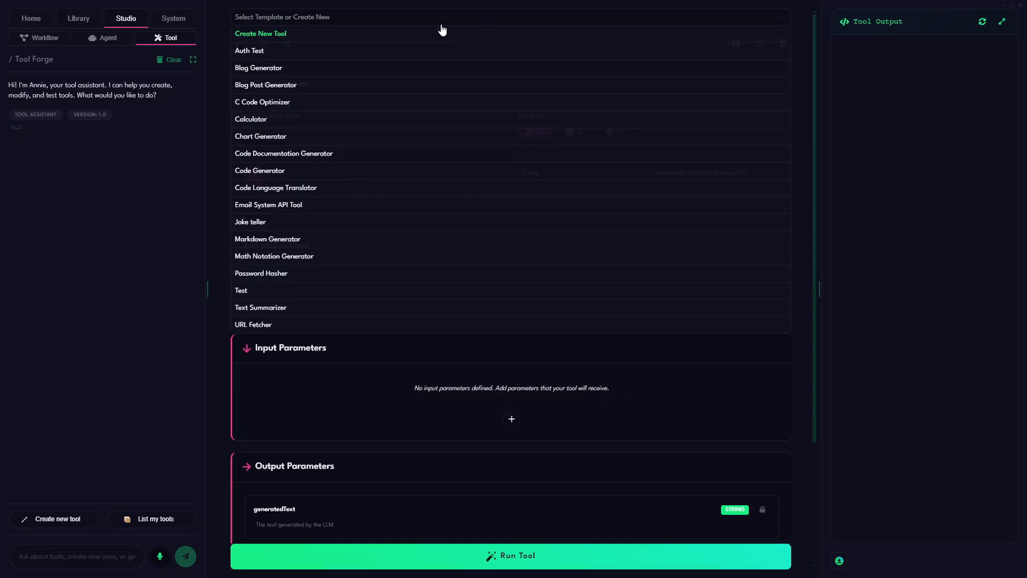
click(400, 50)
scroll(511, 289, down, 3)
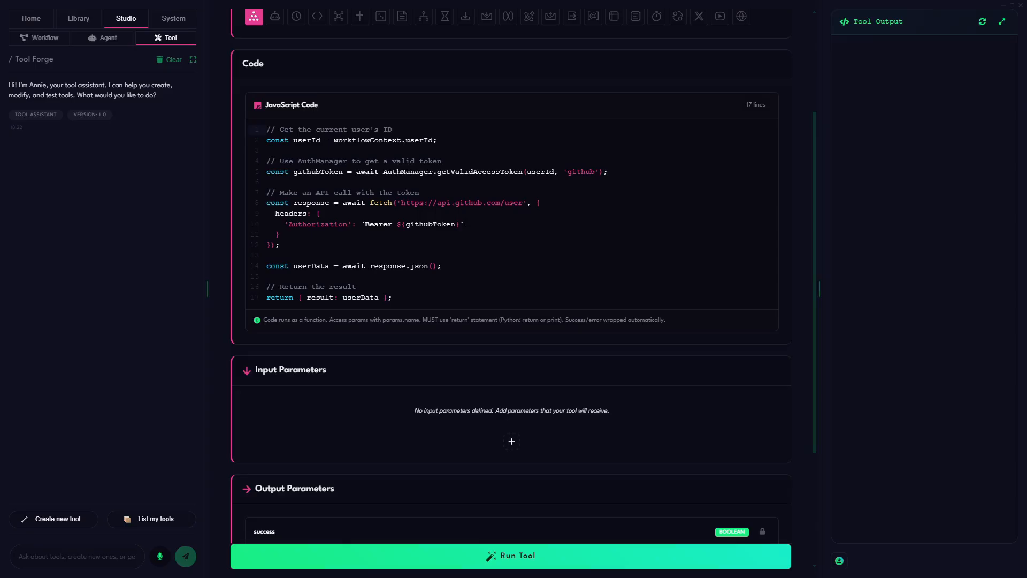
double_click(410, 172)
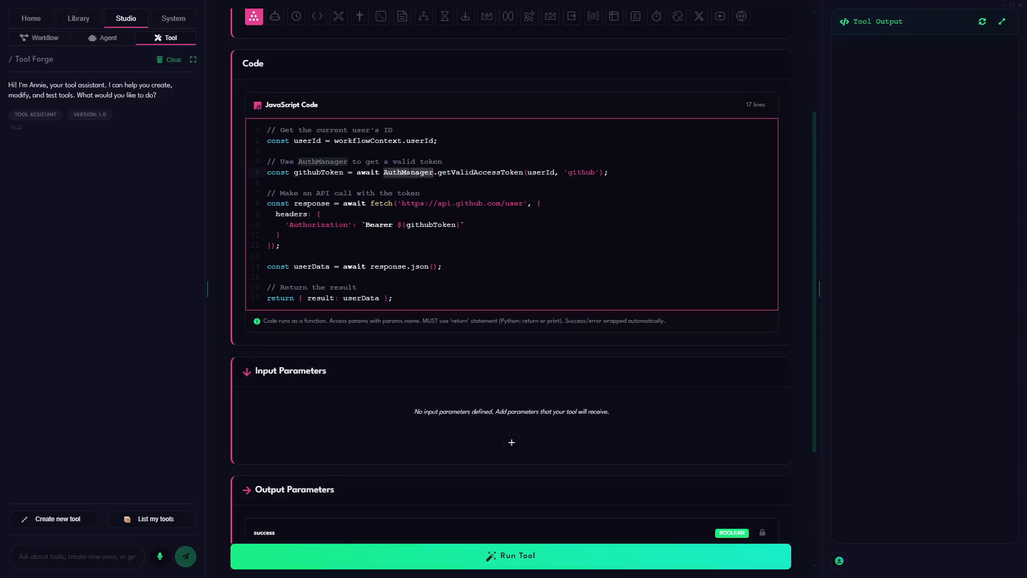
click(331, 172)
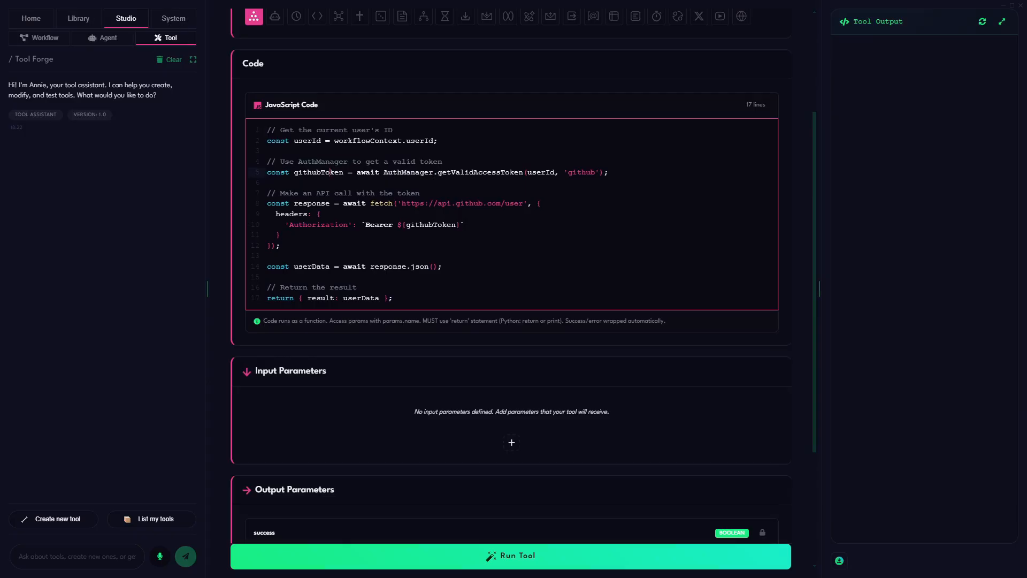
drag(412, 299, 266, 129)
click(356, 204)
scroll(511, 289, up, 3)
Open the system's app connections overview.
click(173, 18)
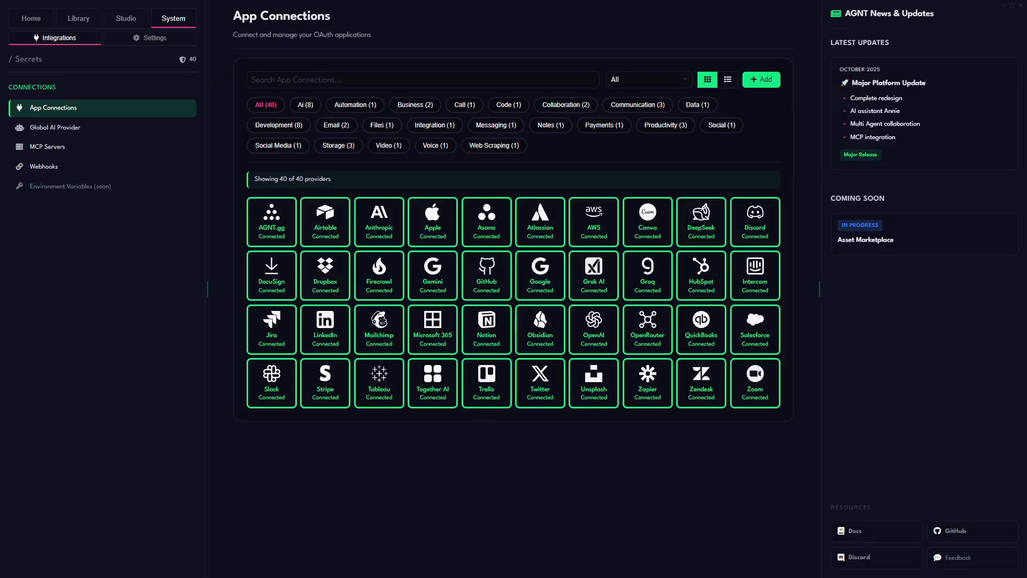